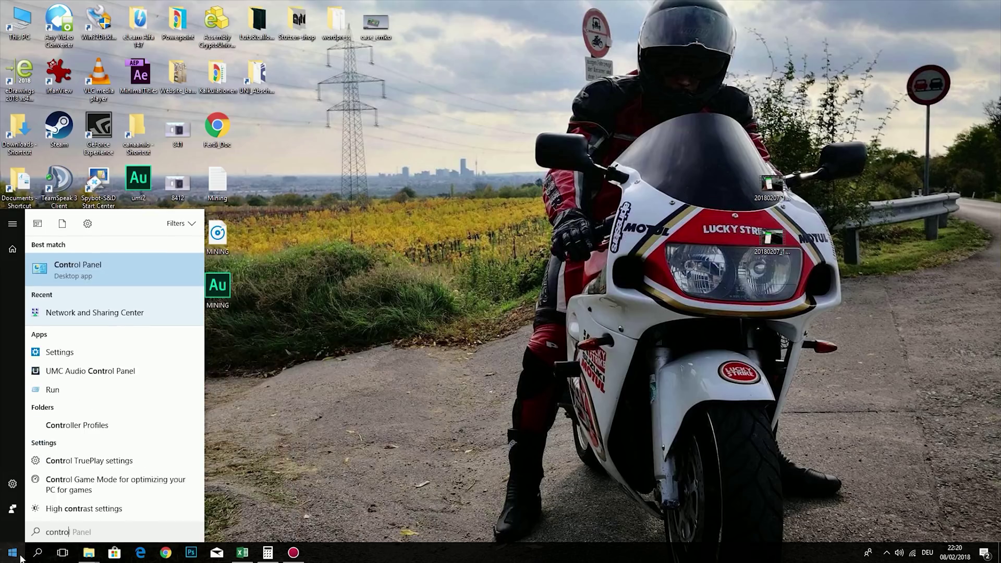
Open the network adapter connections through Control Panel's Network and Sharing Center and maximize their window
key("Return")
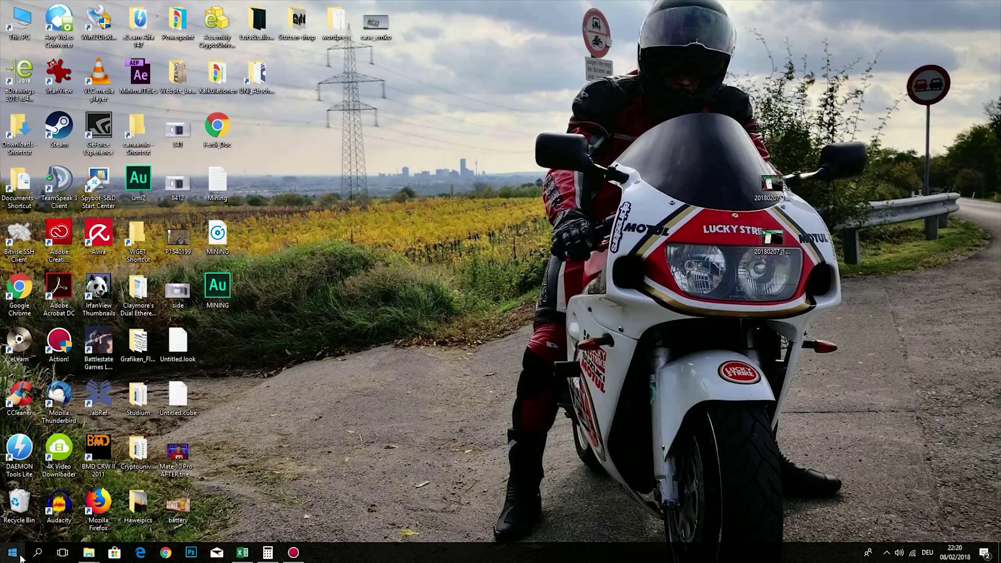
left_click(400, 263)
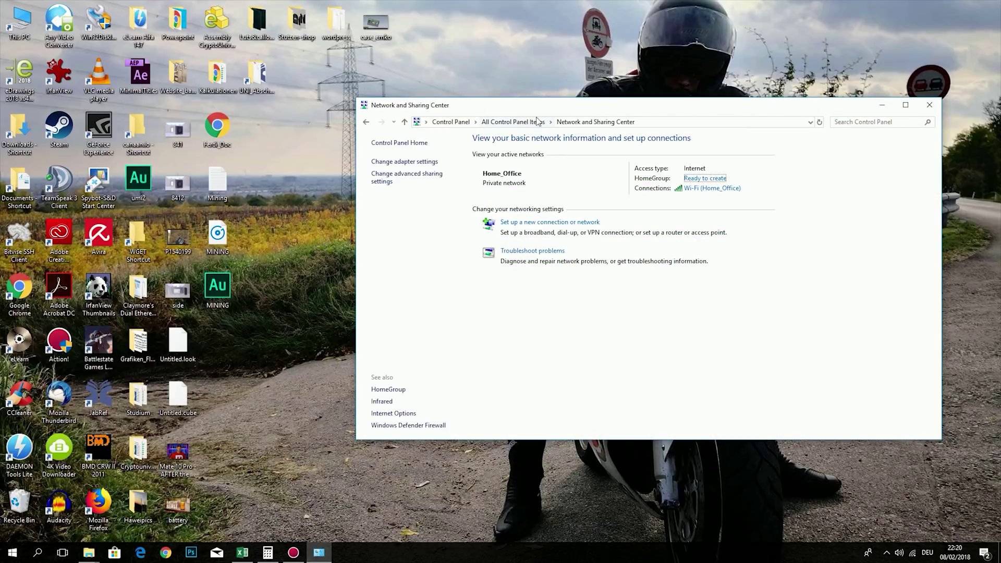
left_click(421, 162)
double_click(487, 107)
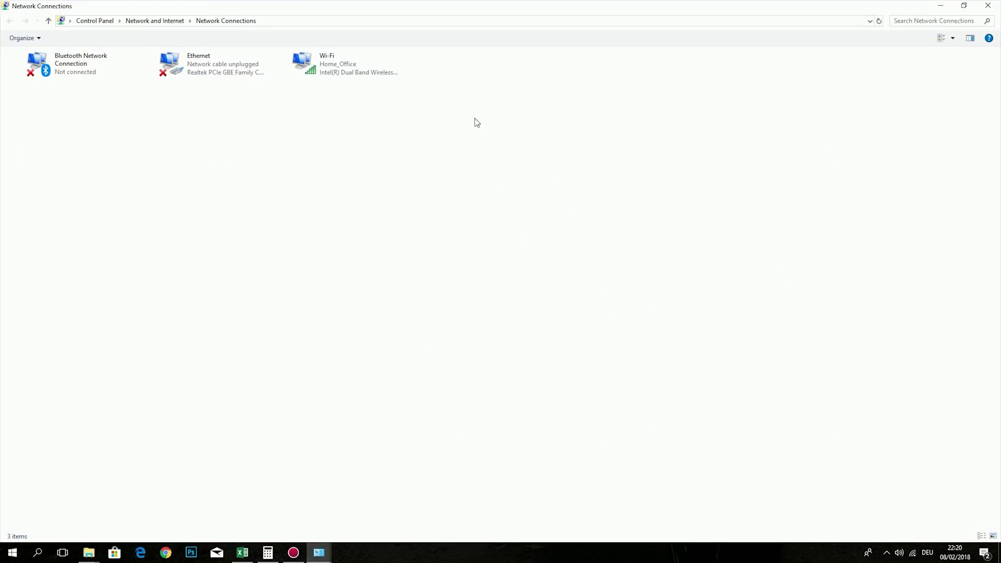
Open the Internet Protocol Version 4 (TCP/IPv4) properties of the Ethernet adapter
right_click(230, 73)
left_click(260, 169)
left_click_drag(104, 40, 380, 112)
left_click(466, 245)
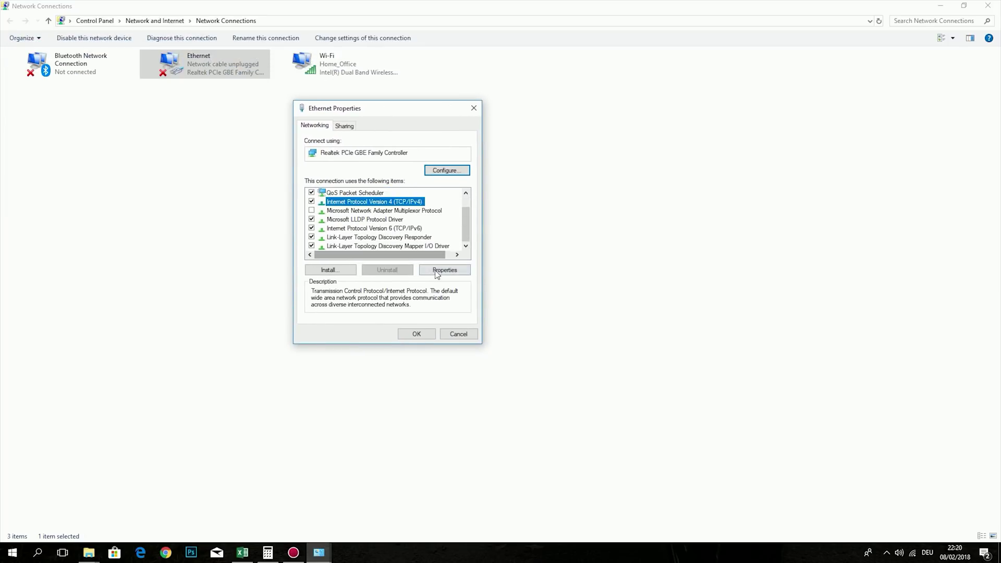
left_click(443, 272)
left_click_drag(387, 135, 556, 107)
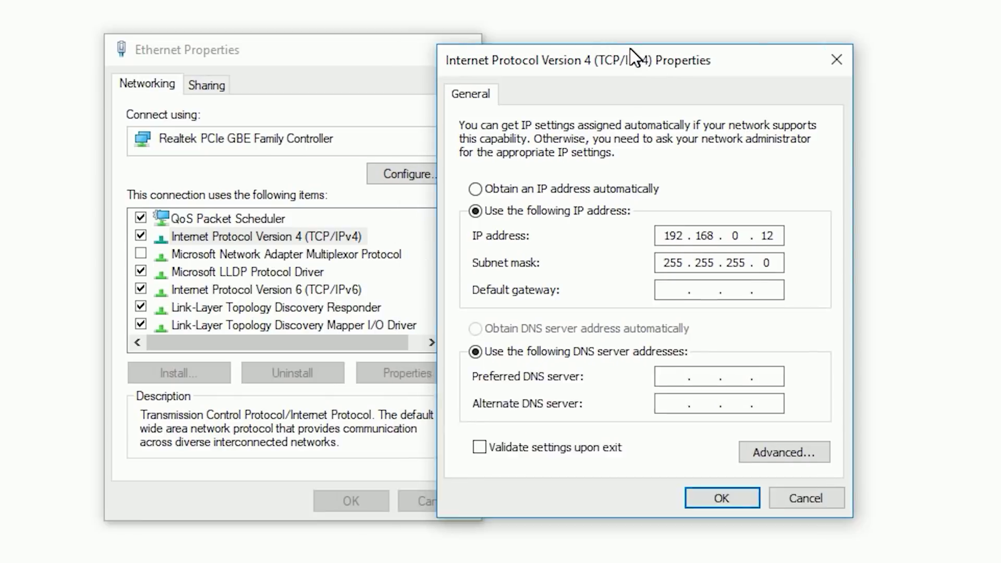
Set the Ethernet adapter's static IPv4 address to 192.168.0.24 and accept the settings
left_click_drag(630, 48, 678, 47)
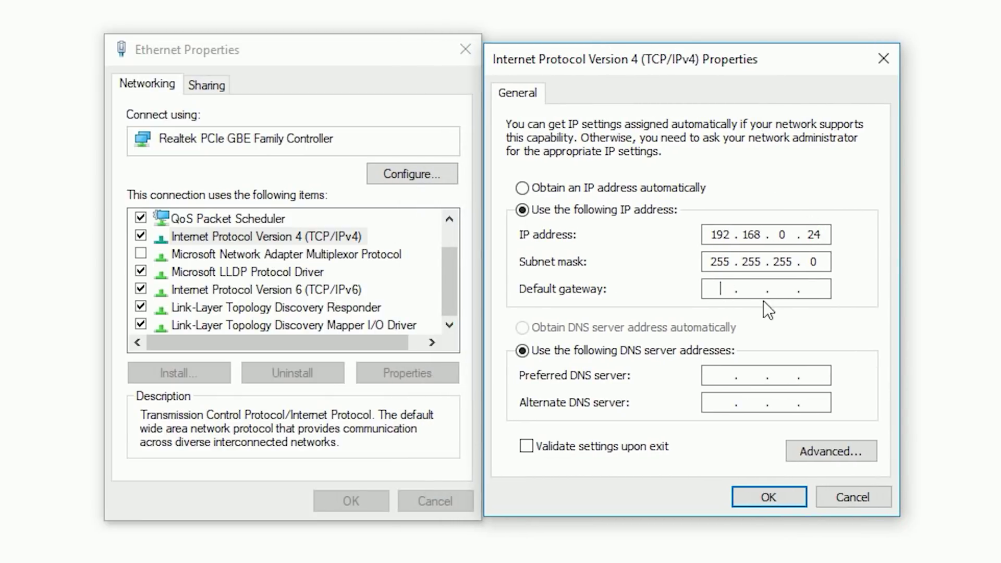
key("shift+Tab")
left_click(762, 488)
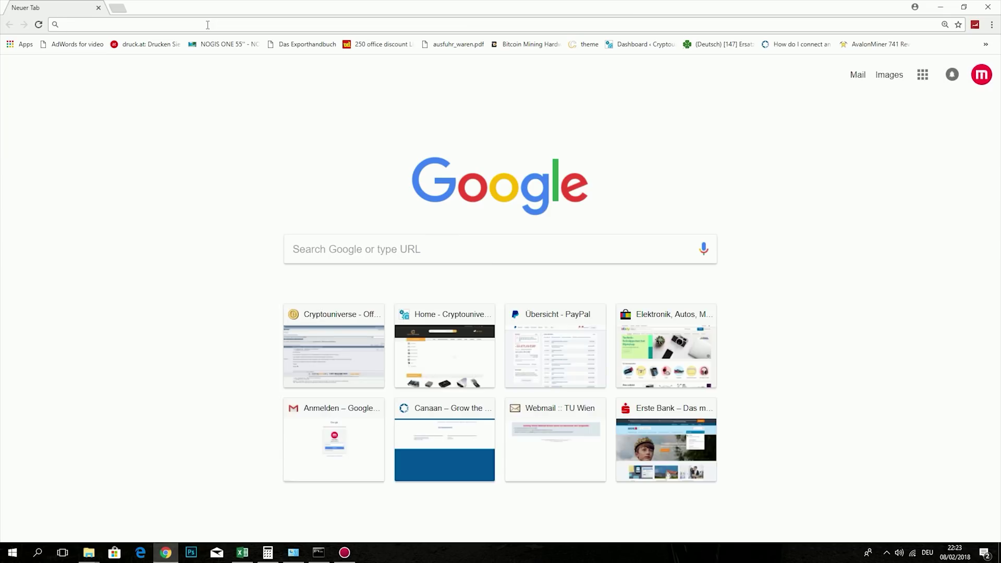
Load the Avalon miner's web interface at 192.168.0.100 in the Chrome browser
left_click(208, 25)
type("192.168.0.100")
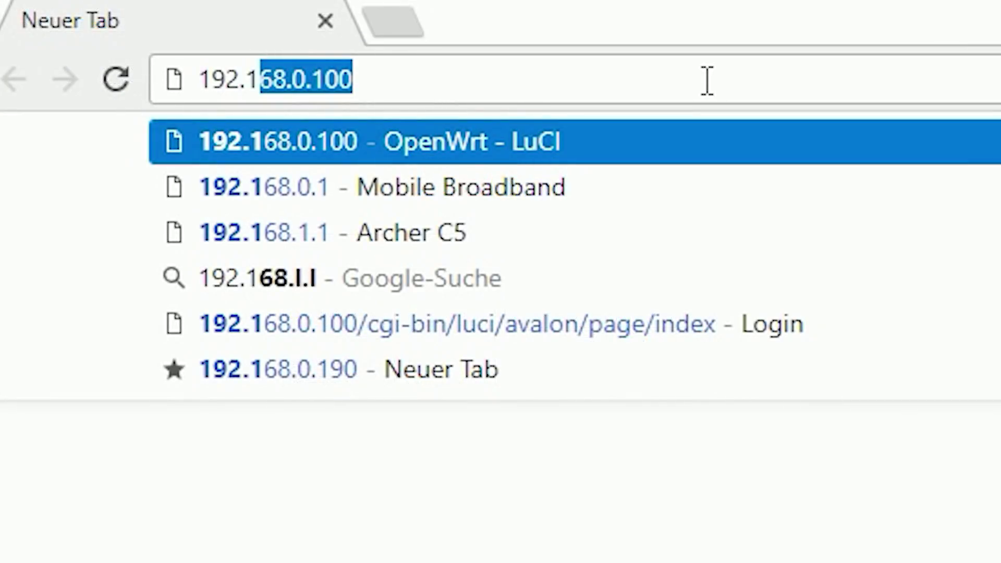
key("Return")
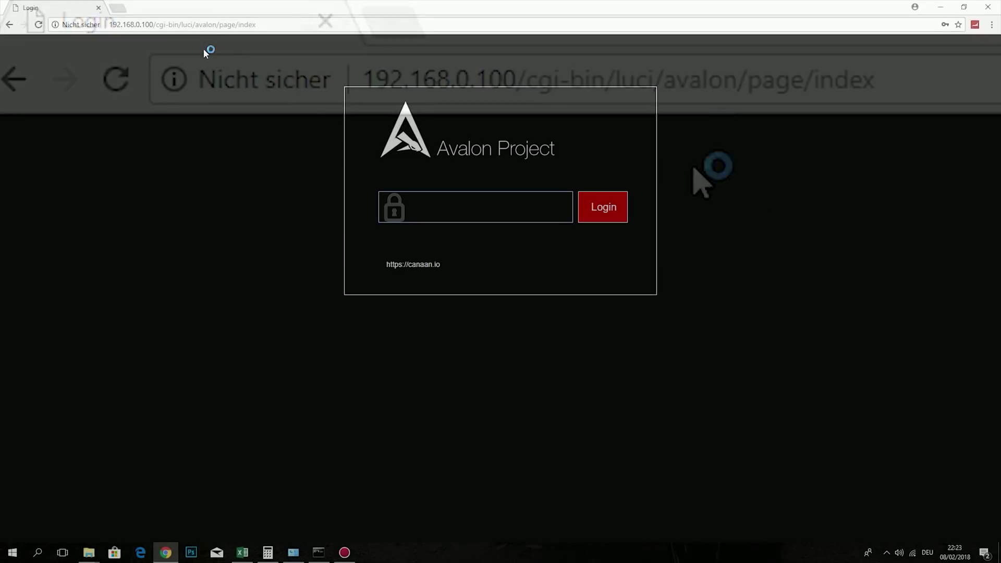
Log in to the Avalon Project page using the saved root password in the password field
left_click(485, 207)
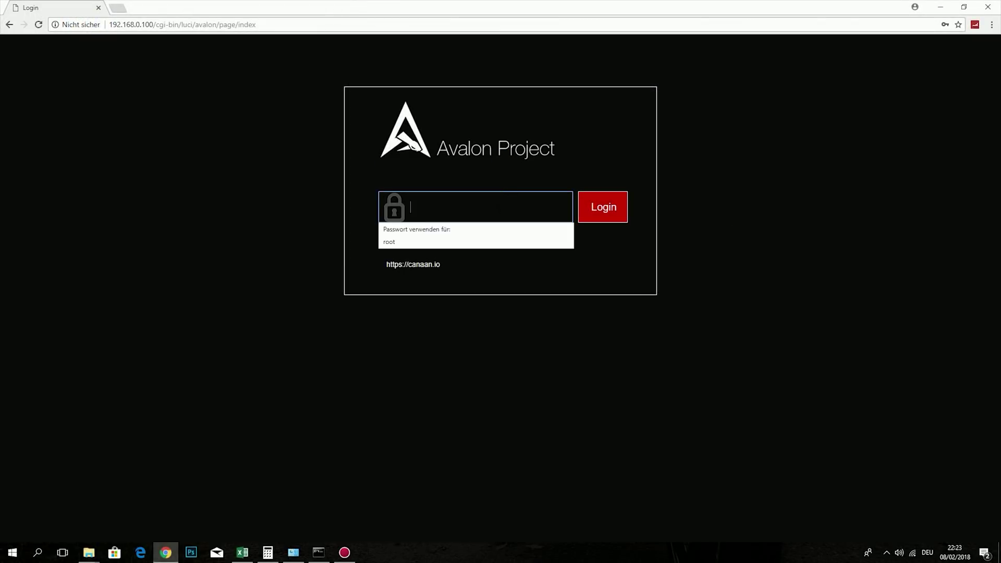
left_click(527, 241)
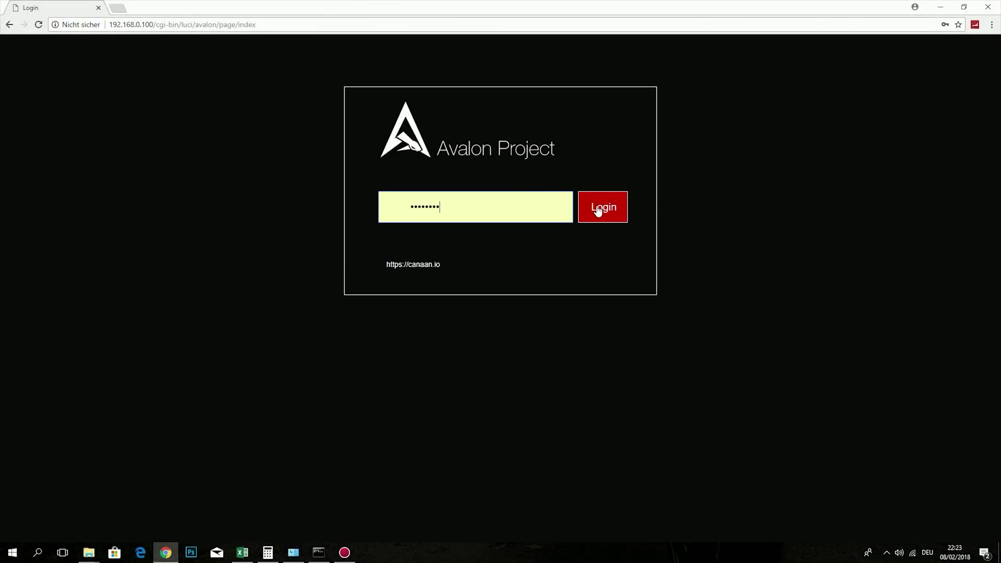
left_click(597, 212)
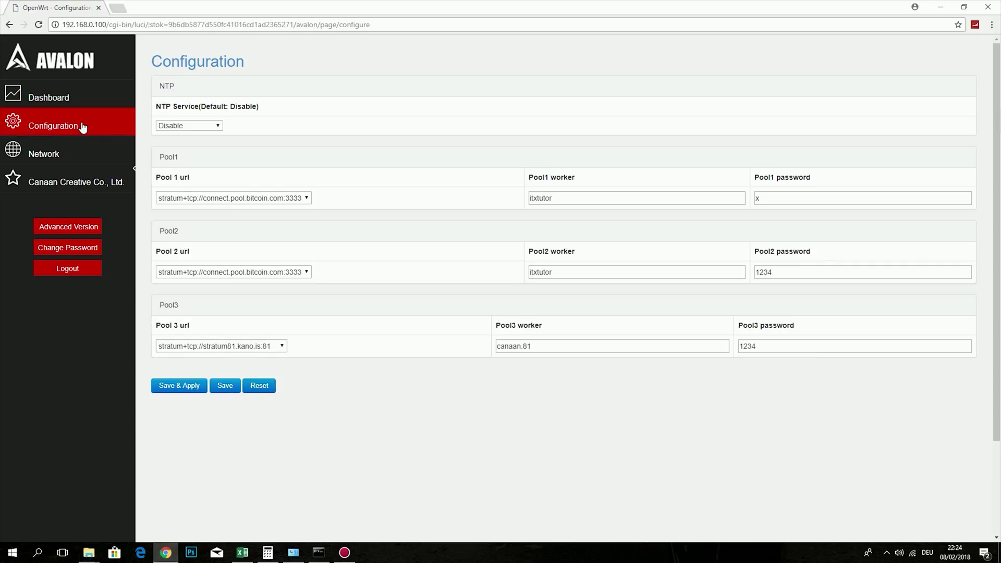
Choose stratum+tcp://connect.pool.bitcoin.com:3333 as the Pool 1 url in the miner configuration
left_click(307, 199)
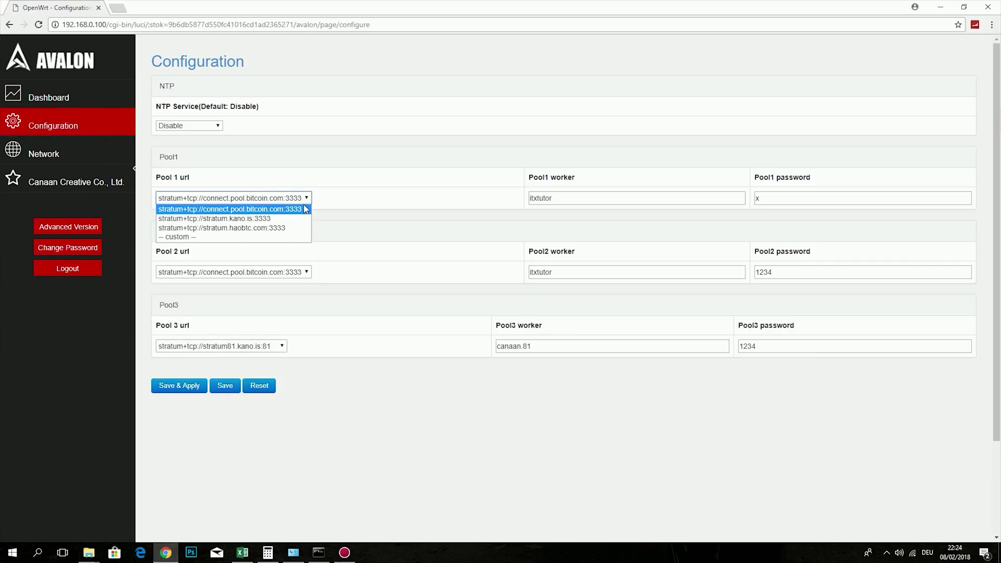
left_click(282, 211)
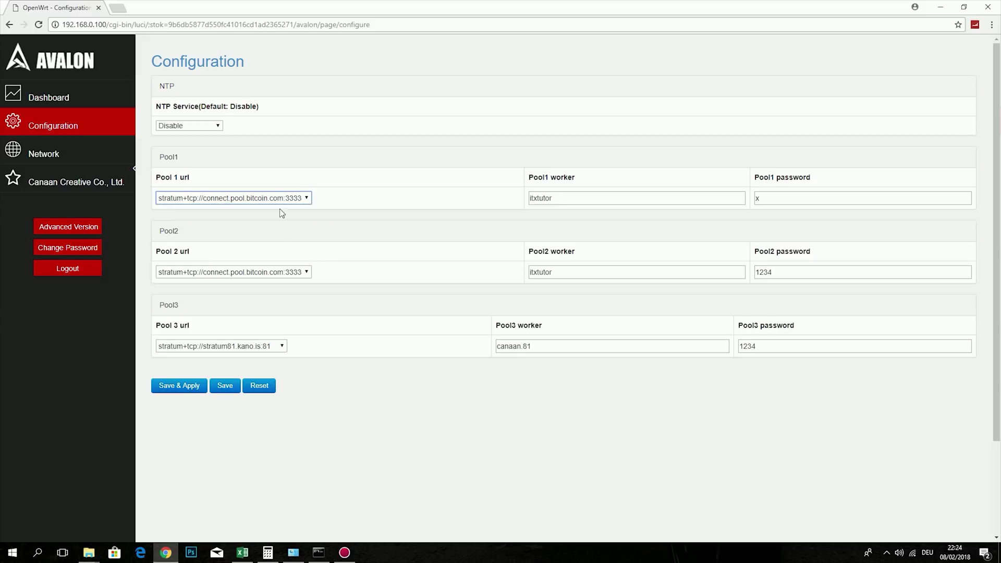
left_click(232, 205)
left_click(220, 203)
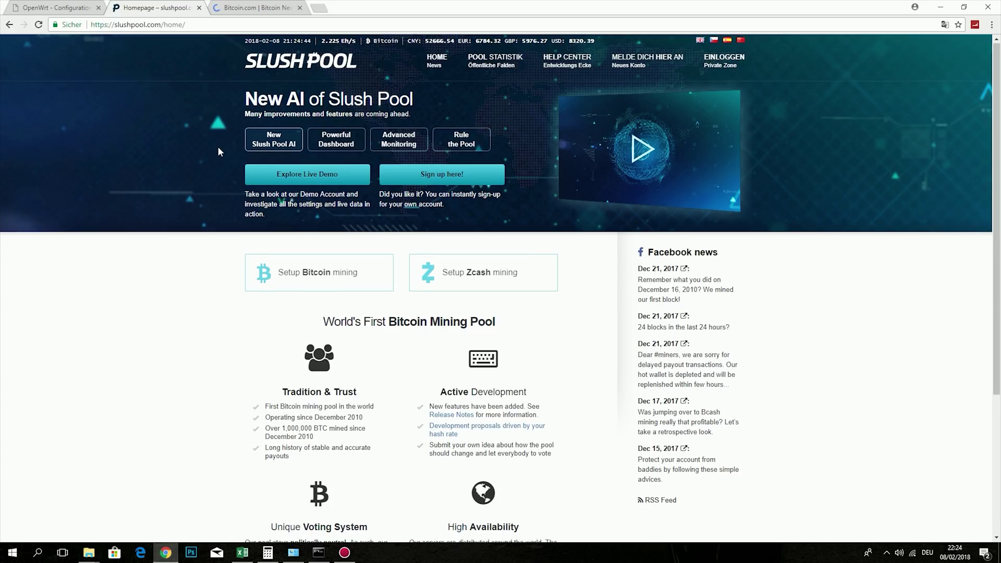
Look over the Slush Pool home page and the available Pool 2 url options in the miner configuration
scroll(218, 157, "down", 4)
key("ctrl+Tab")
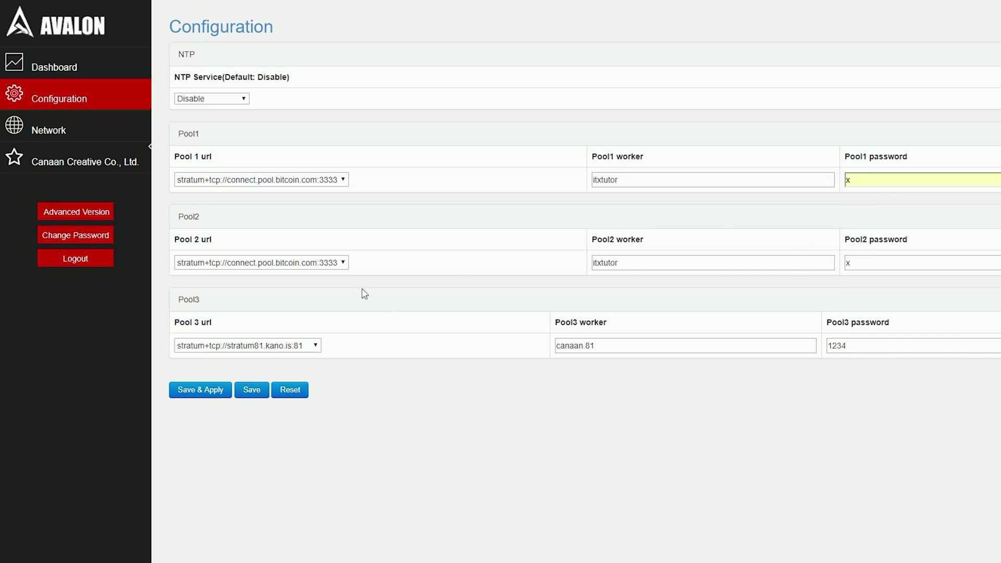
left_click(344, 263)
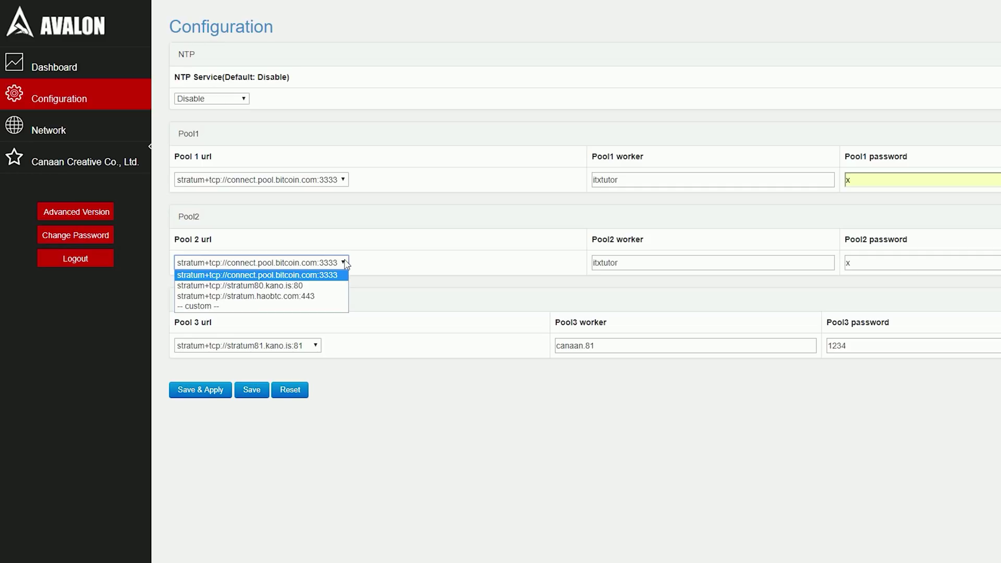
left_click(344, 263)
Open the miner's network settings and set its static ip to 192.168.0.24
left_click(49, 130)
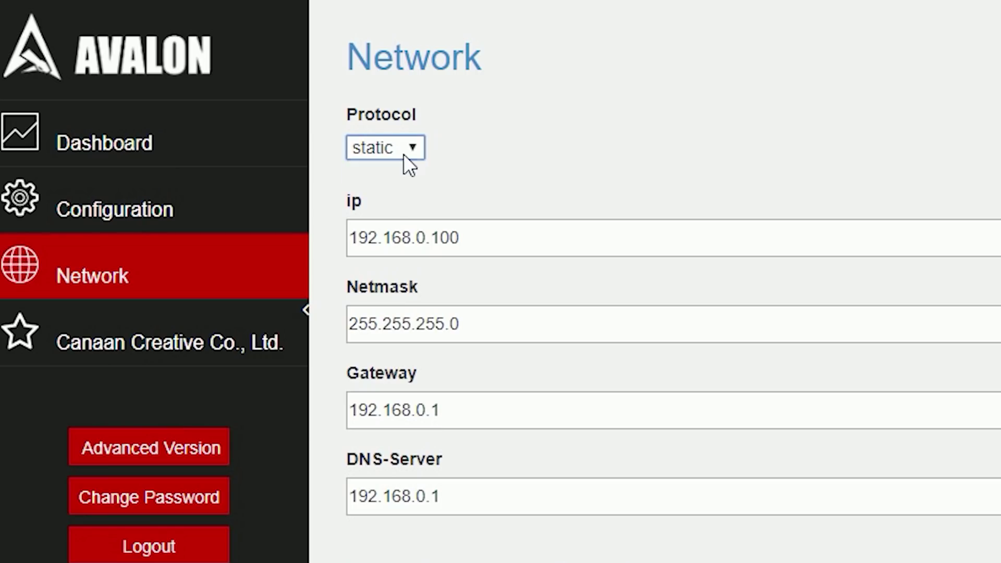
left_click(232, 137)
key("BackSpace")
key("BackSpace")
key("BackSpace")
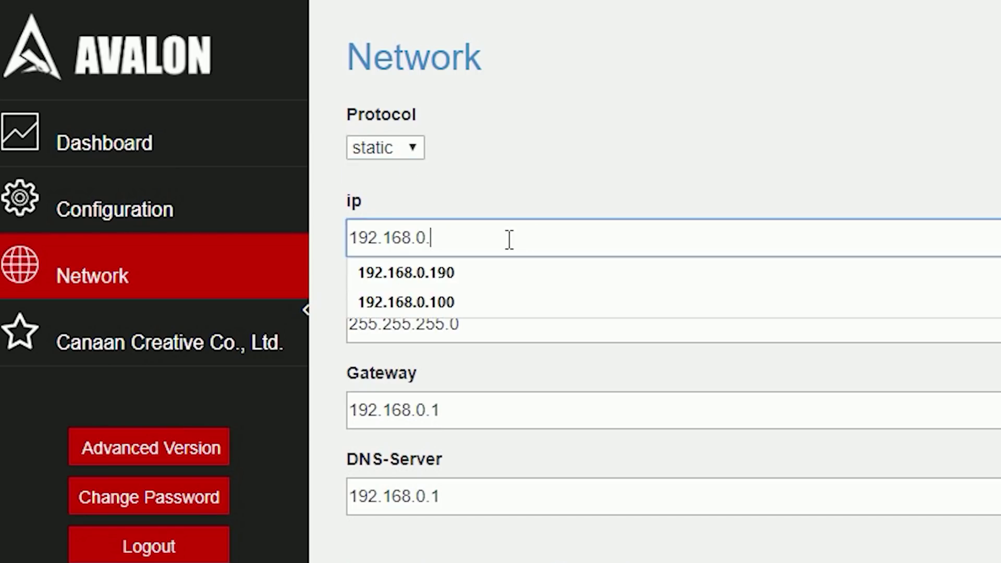
type("x")
key("BackSpace")
type("24")
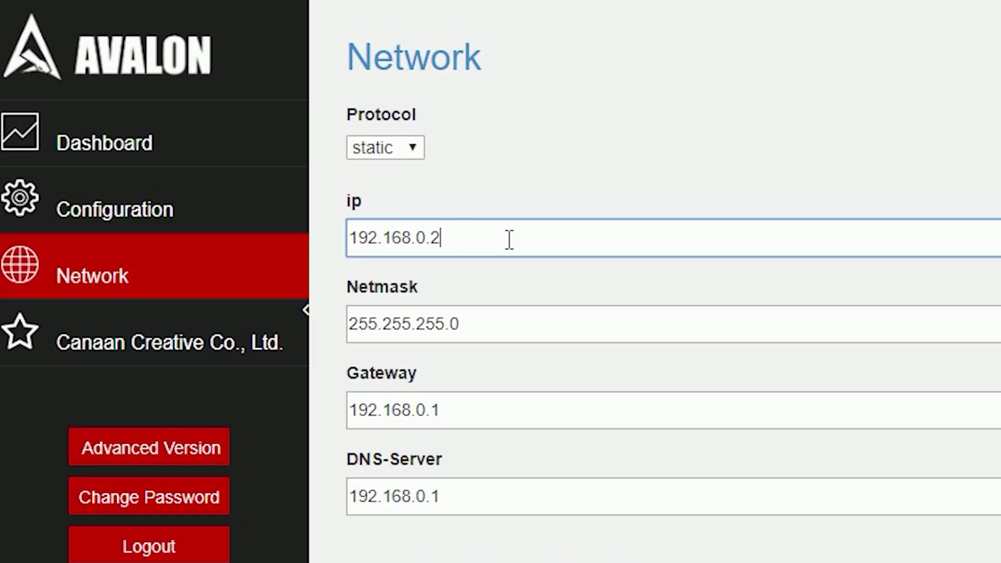
Replace the miner's static ip with 10.0.0.138
key("BackSpace")
key("BackSpace")
key("BackSpace")
key("BackSpace")
key("BackSpace")
key("BackSpace")
key("BackSpace")
key("BackSpace")
key("BackSpace")
key("BackSpace")
type("0.0.0")
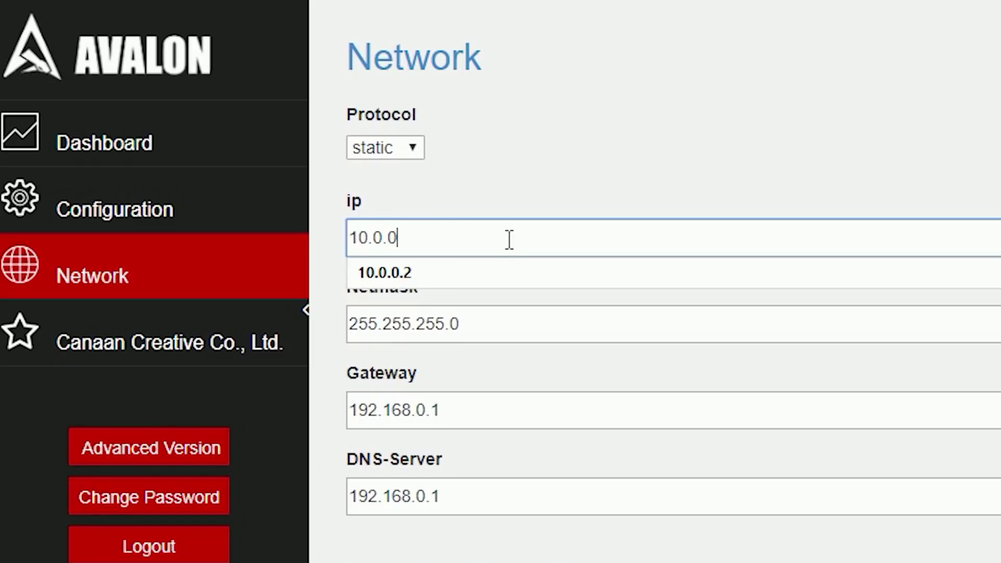
type(".138")
key("Tab")
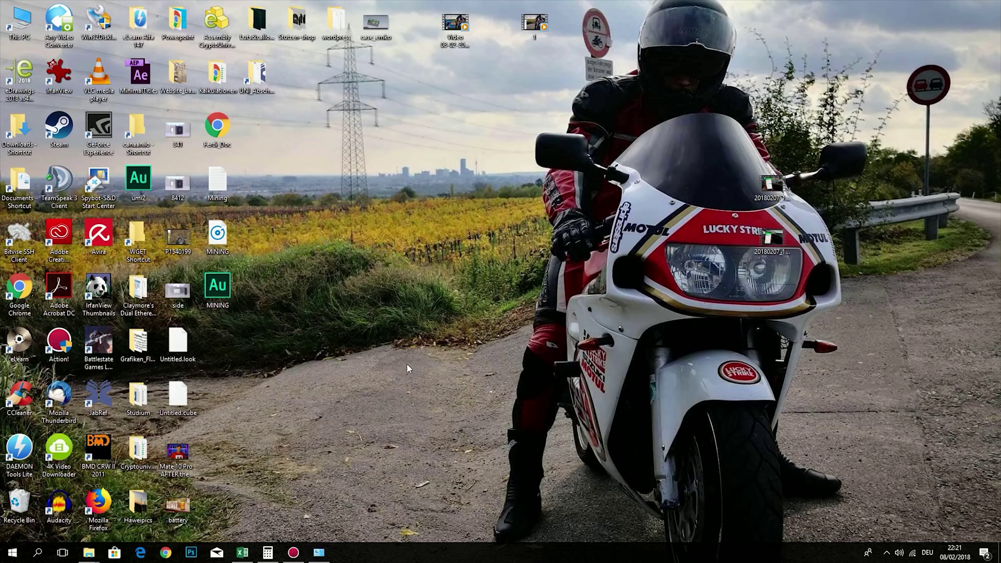
Run ipconfig /all in Command Prompt and examine the Wi-Fi adapter's IPv4 address, subnet mask, default gateway and DNS server
key("super")
type("cmd")
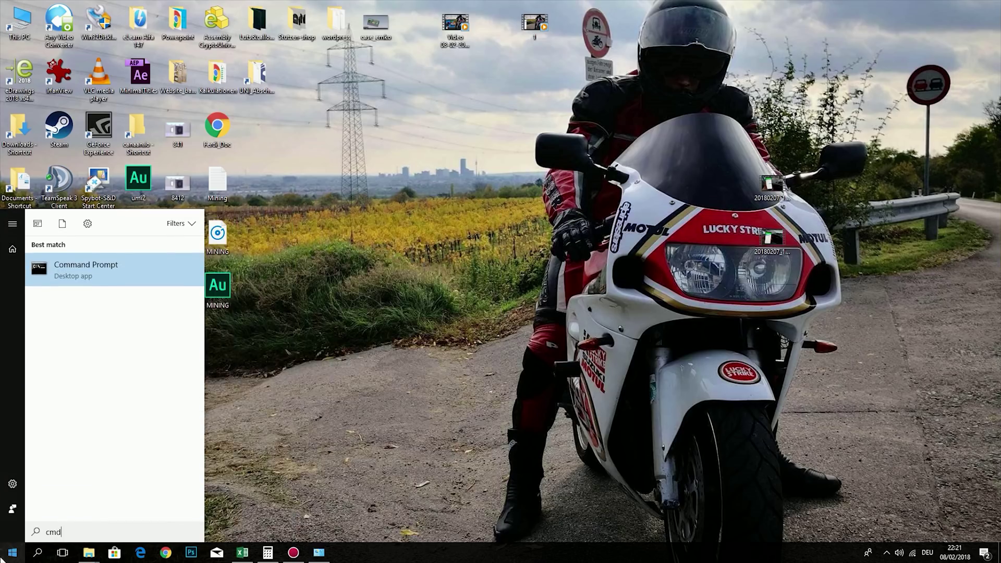
key("Return")
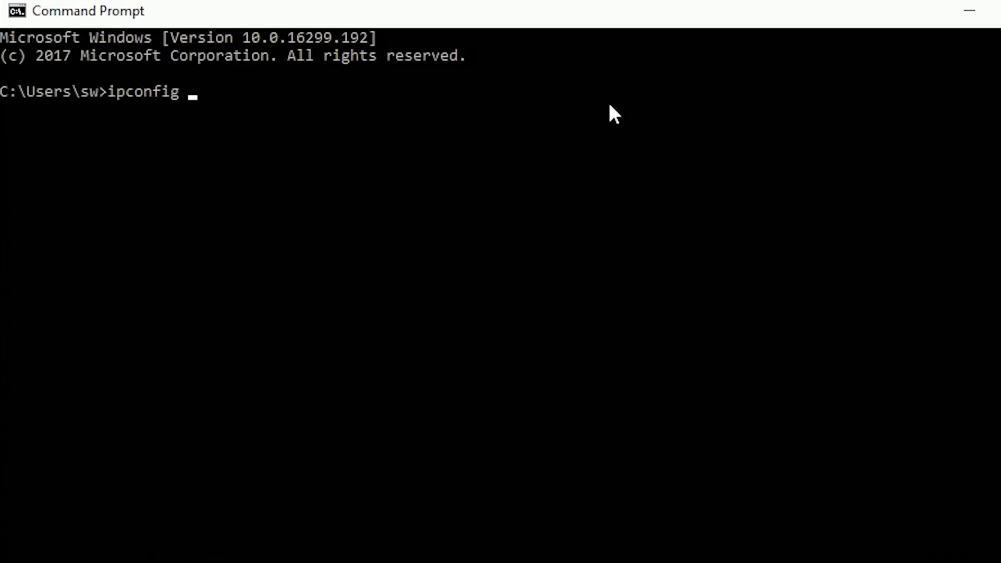
type("ipconfig /all")
key("Return")
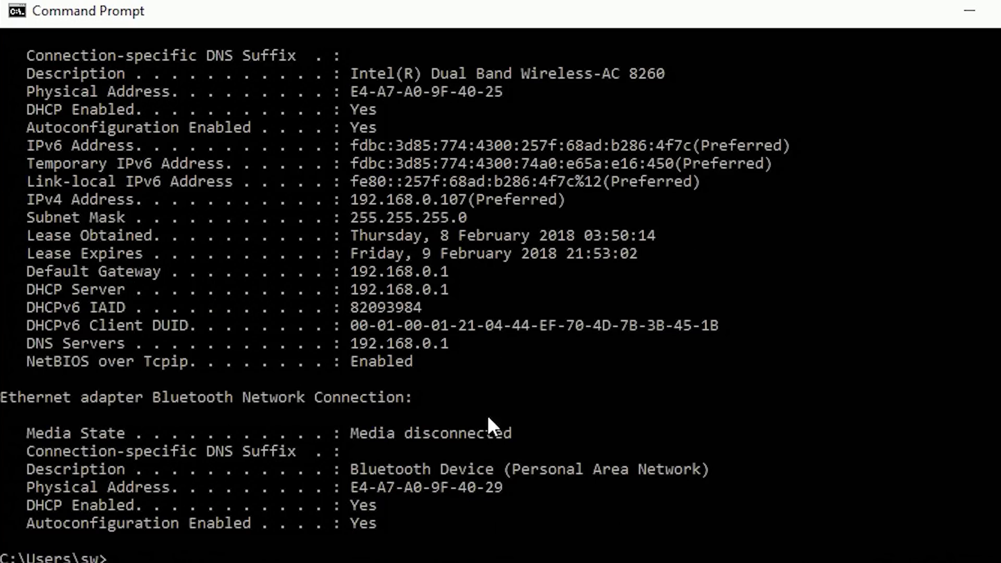
scroll(462, 488, "up", 1)
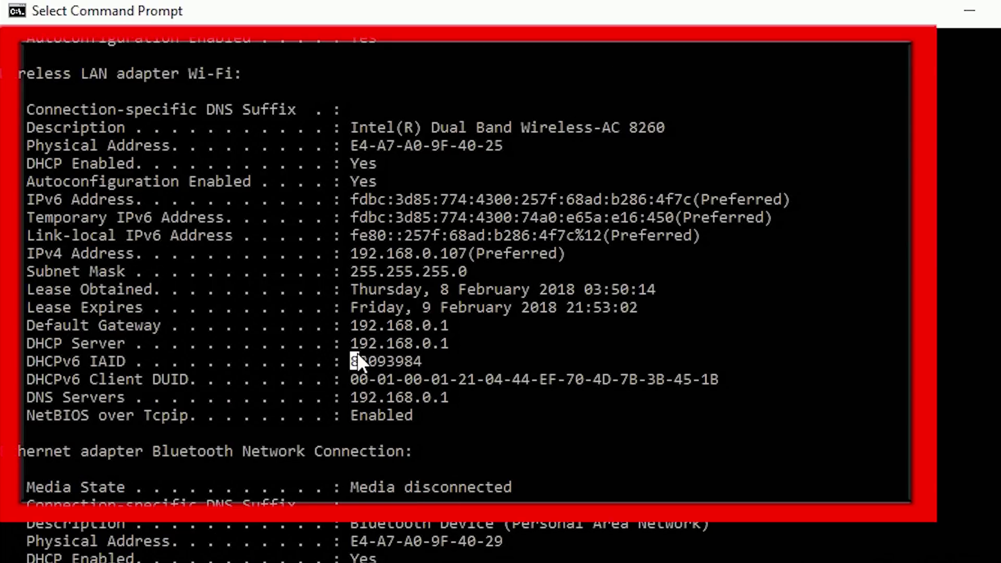
scroll(222, 341, "down", 1)
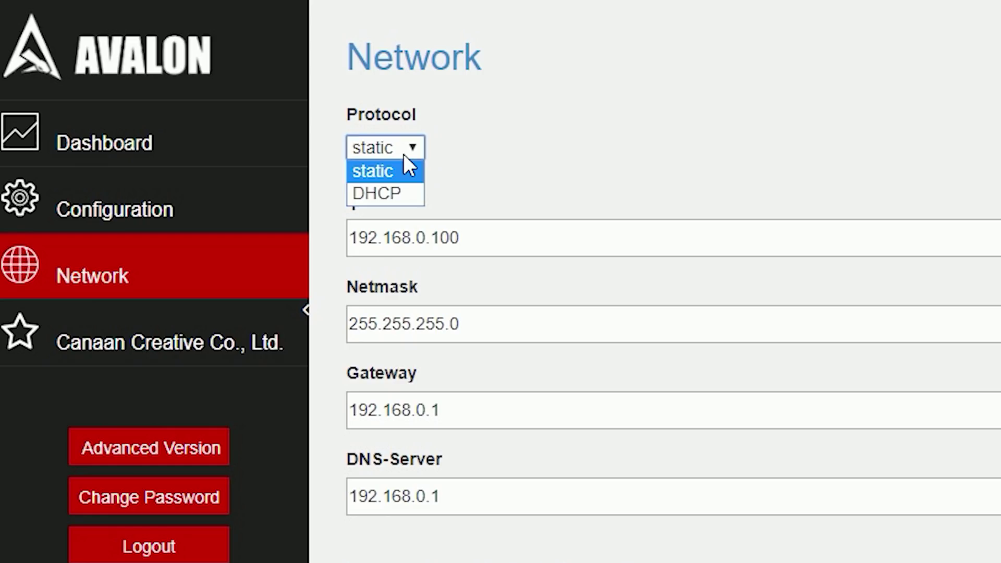
Set the miner's ip to 10.0.0.138 under the static protocol and begin the Gateway address with 10
left_click(405, 159)
left_click(509, 239)
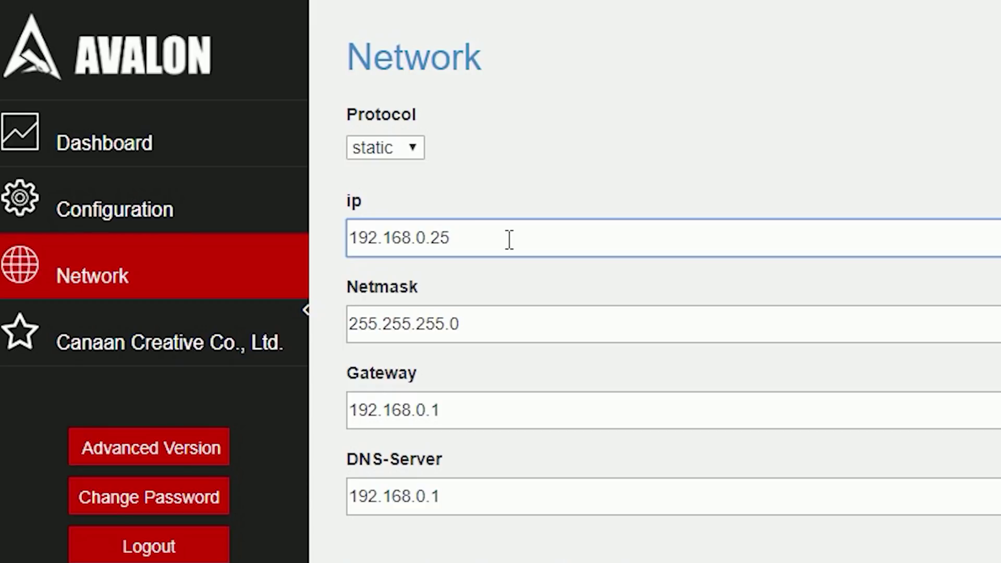
key("BackSpace")
key("BackSpace")
key("BackSpace")
key("BackSpace")
key("BackSpace")
key("BackSpace")
key("BackSpace")
key("BackSpace")
key("BackSpace")
type("10.0.0.138")
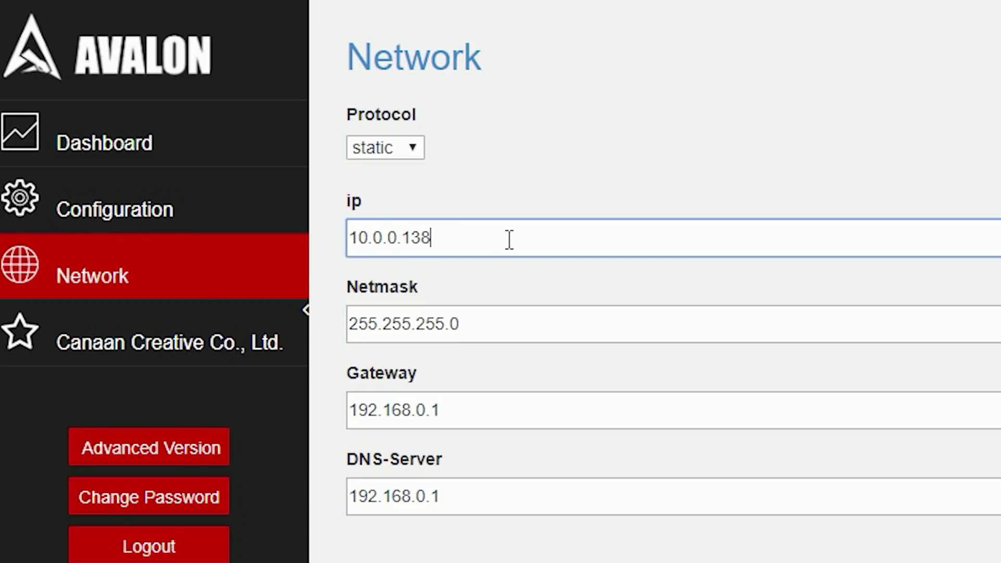
key("Tab")
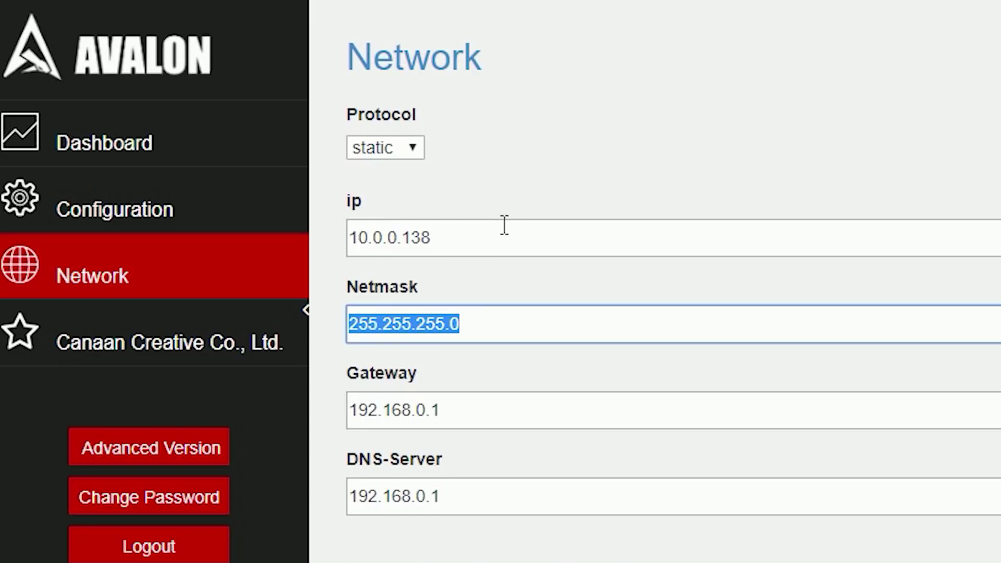
key("Tab")
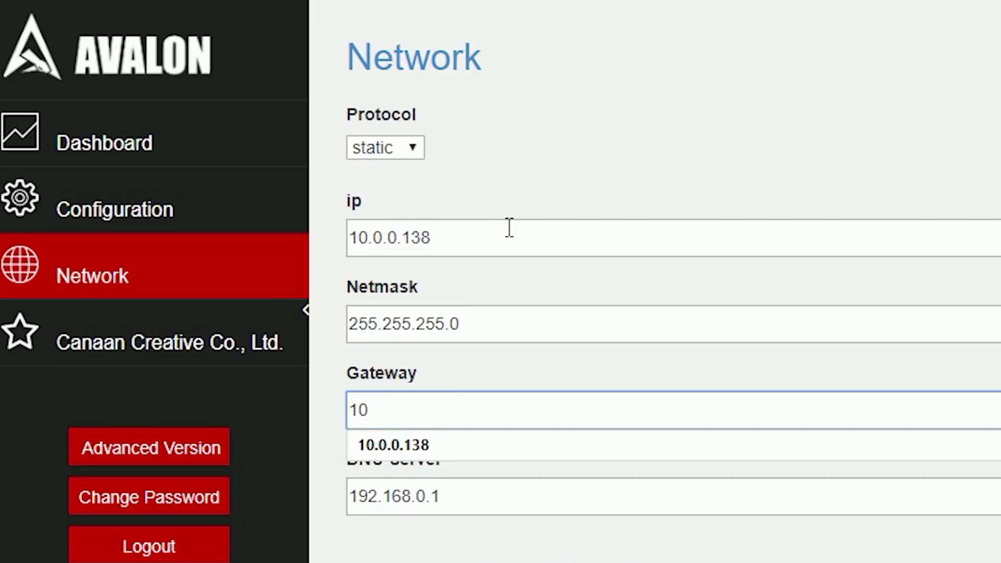
Change the miner's static ip to 10.0.0.120 and return to the Gateway field
left_click(510, 228)
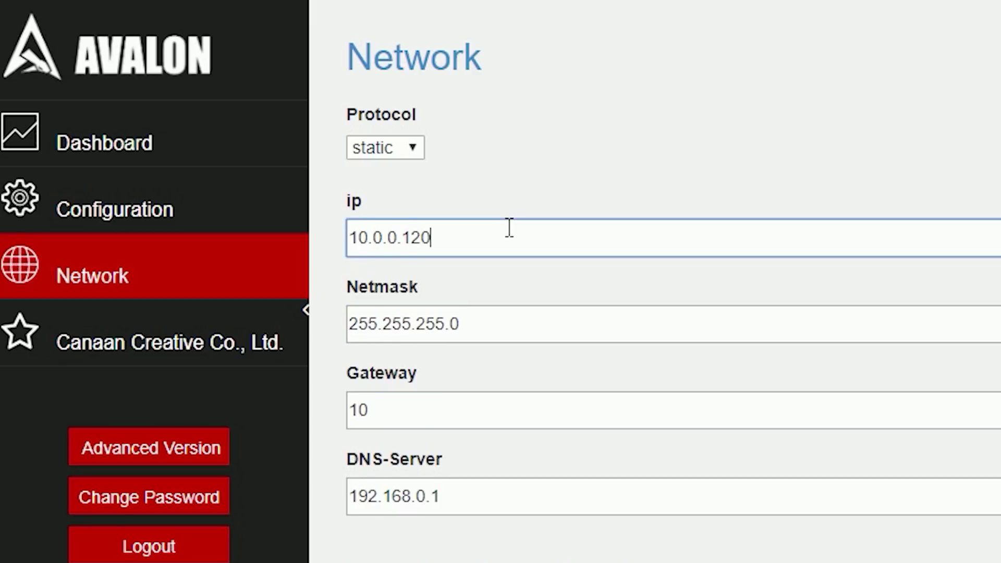
key("Tab")
key("Tab")
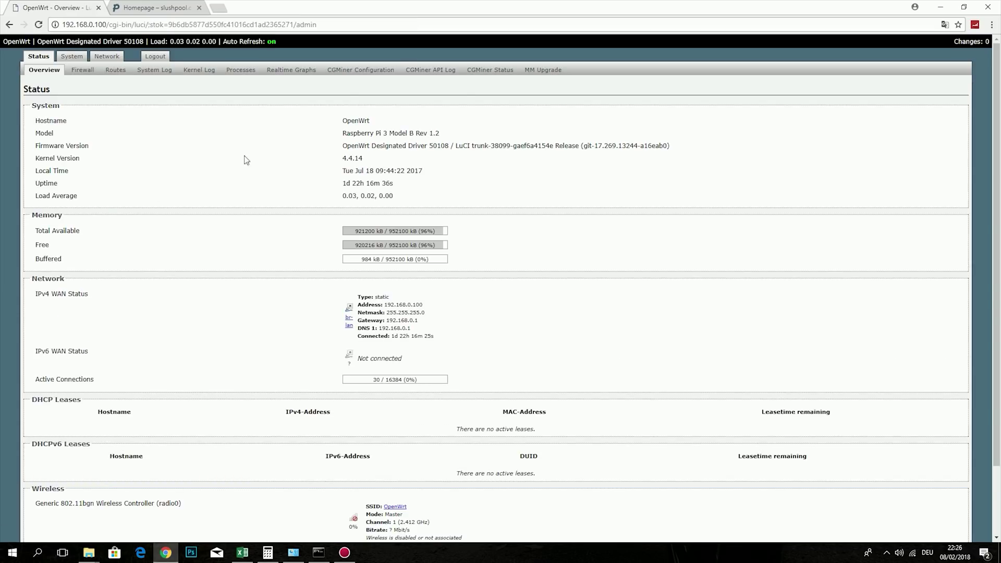
Review the CGMiner API Log and the CGMiner Status page in the advanced OpenWrt interface
left_click(456, 73)
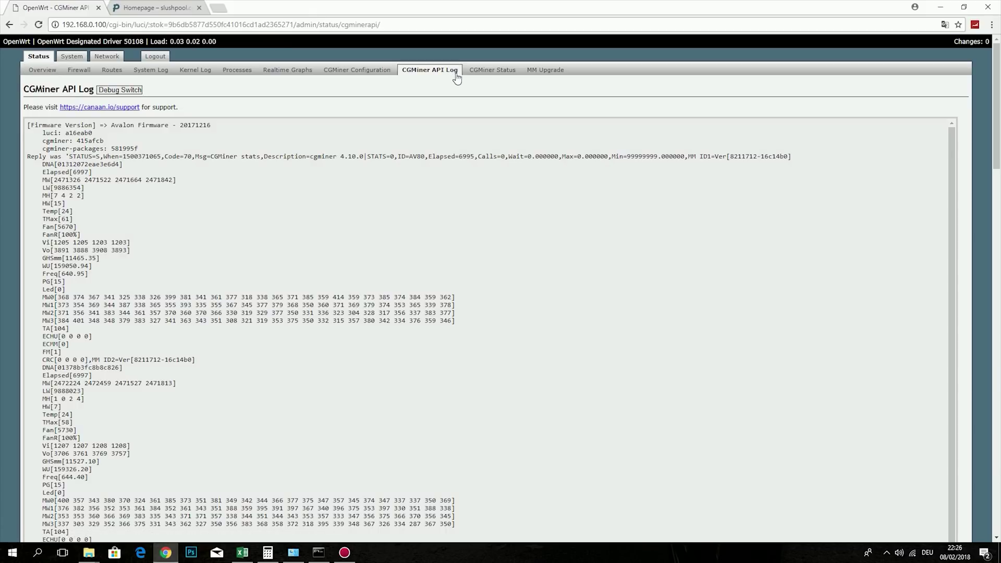
left_click(498, 74)
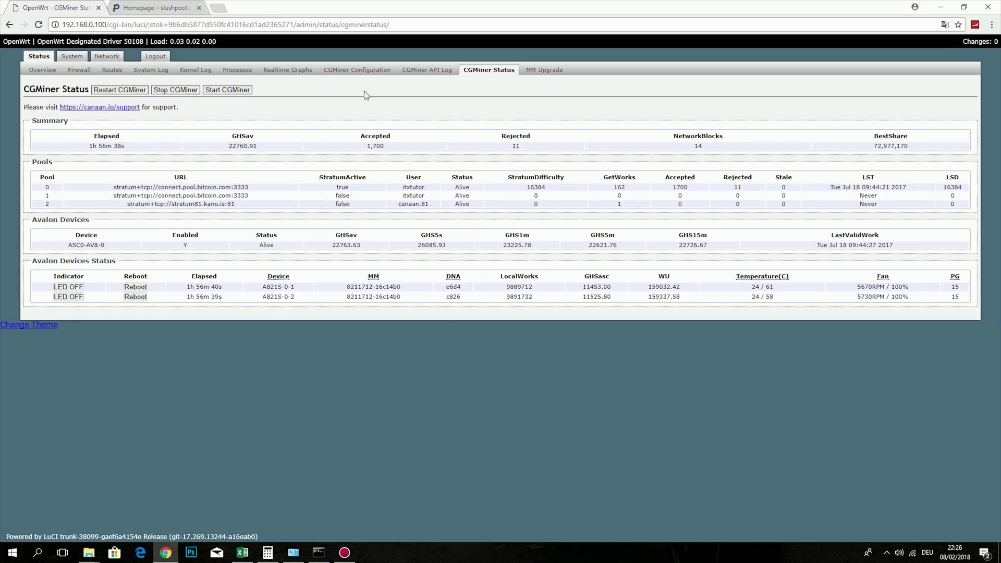
Check the miner's CGMiner Configuration page and its CGMiner Status page with pool and device details
left_click(361, 73)
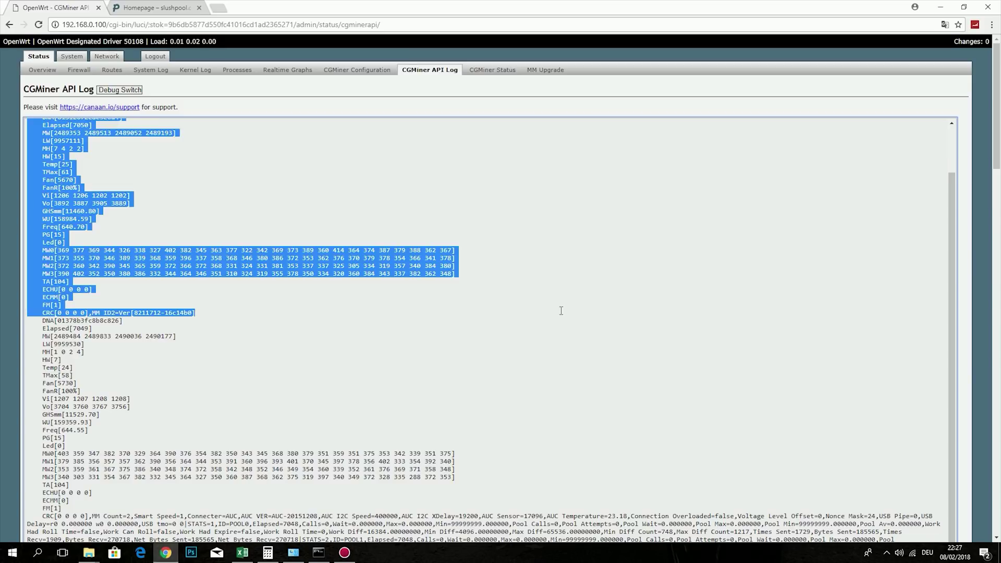
scroll(235, 170, "up", 2)
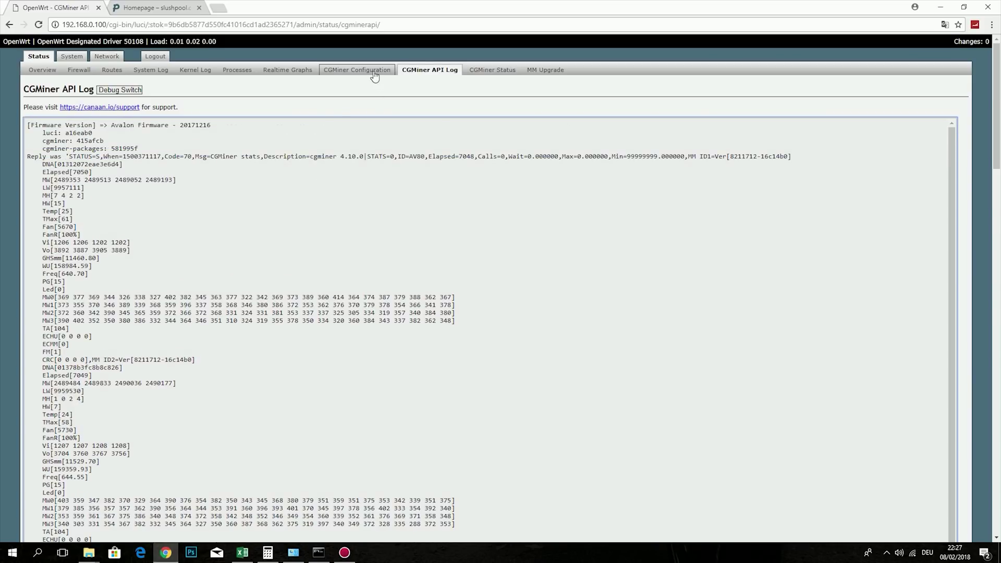
left_click(358, 70)
left_click(469, 73)
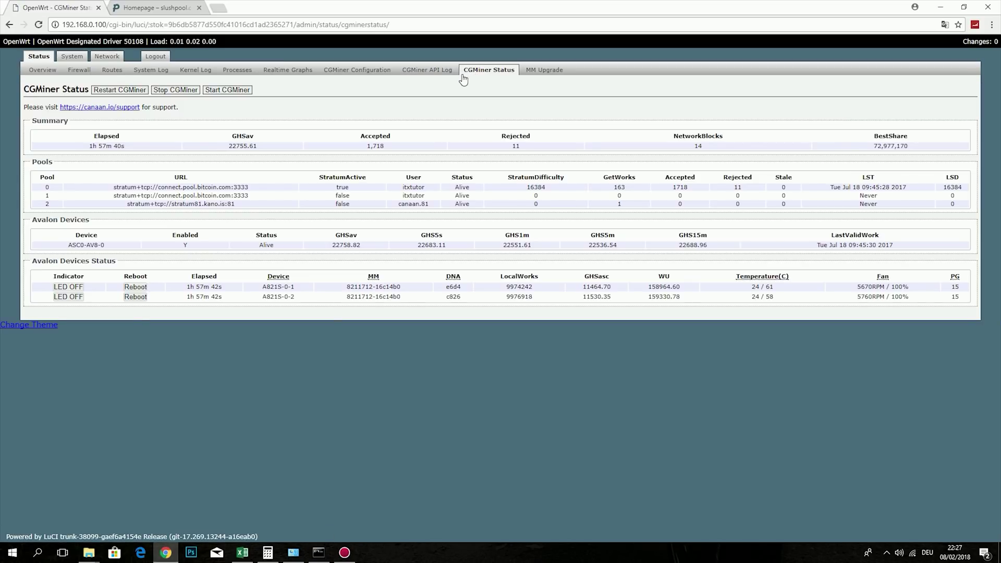
Examine the full CGMiner API Log, from the per-device statistics down to the last pool's entries and back up
left_click(445, 73)
scroll(365, 201, "down", 6)
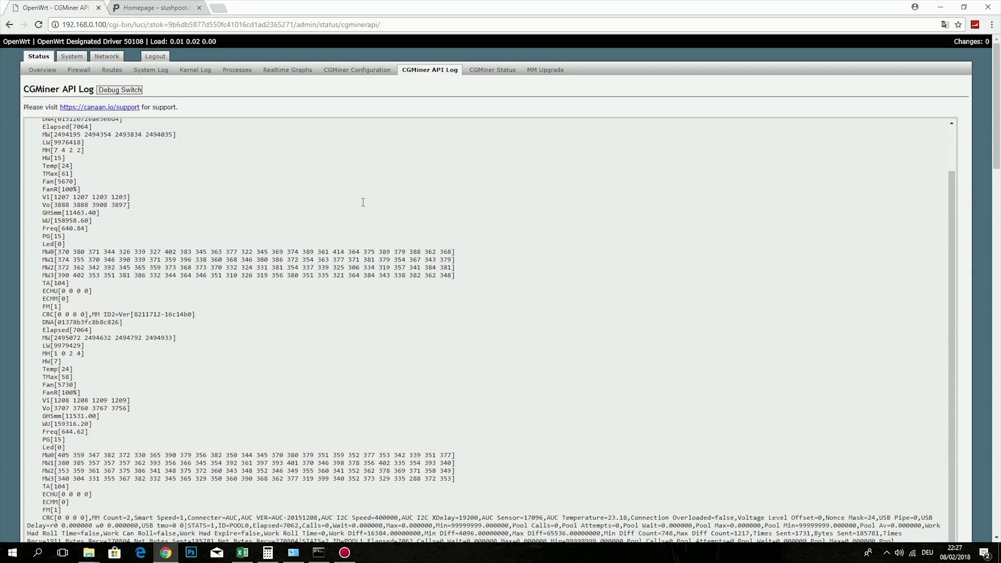
scroll(368, 220, "down", 6)
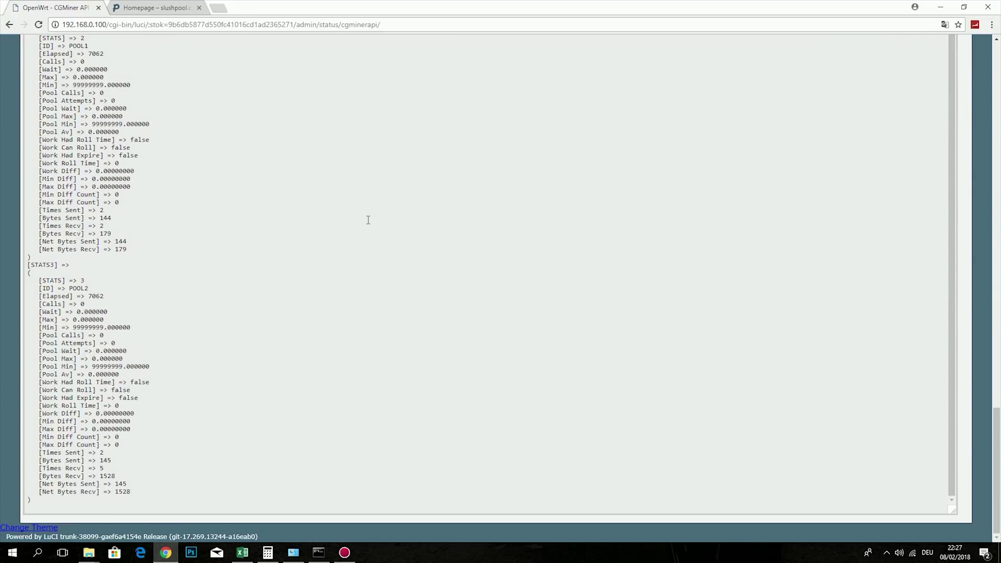
scroll(255, 407, "up", 15)
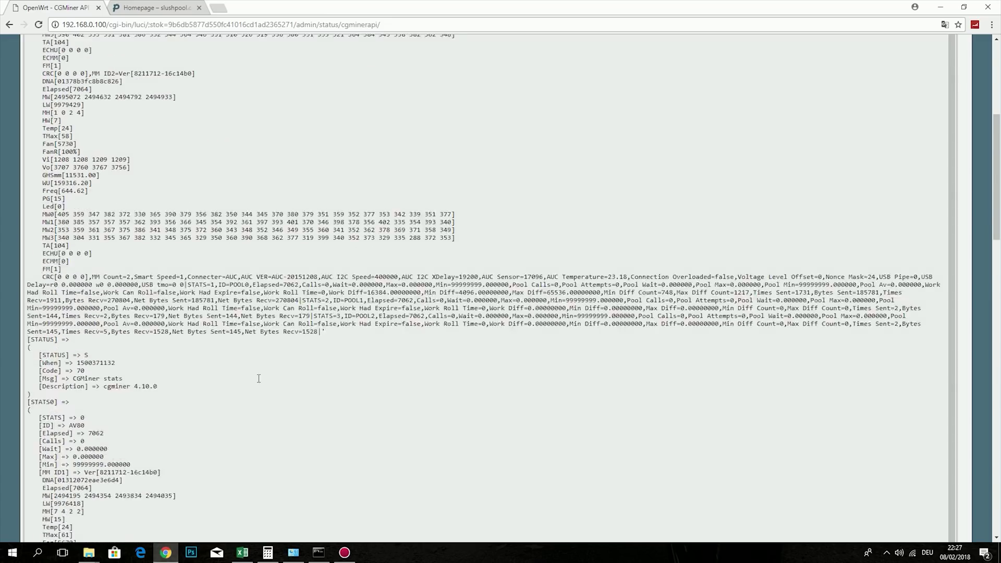